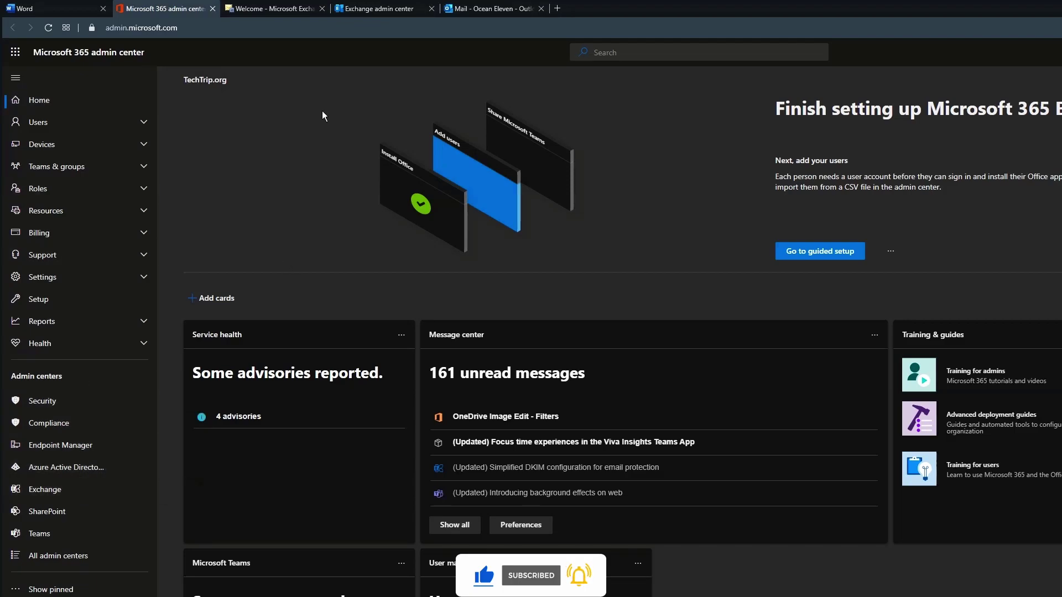
Step: Switch to the Exchange admin center browser tab showing the classic dashboard
left_click(379, 9)
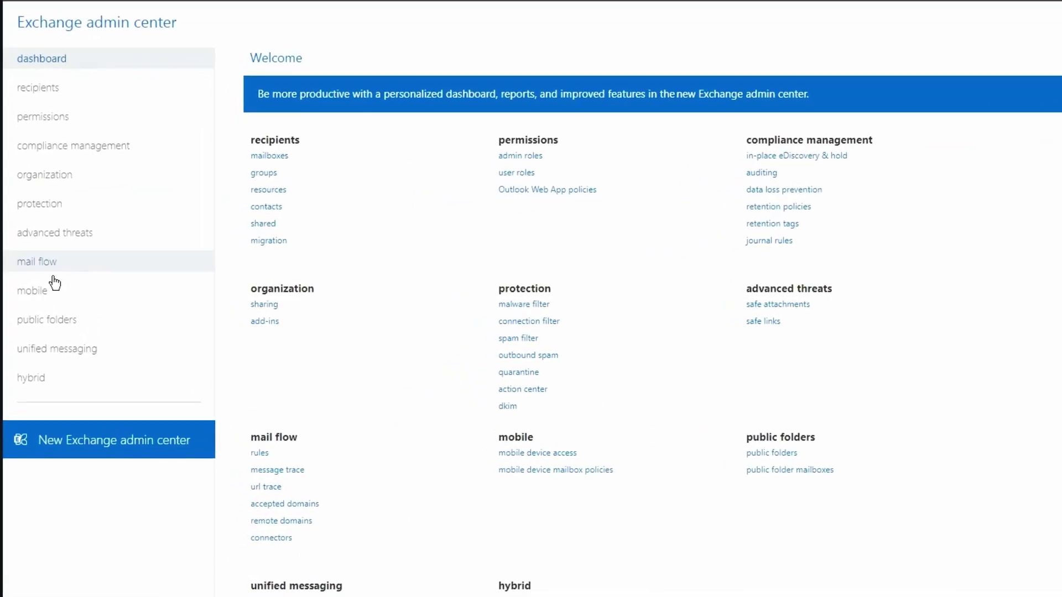
Step: Open mail flow's message trace form, keeping date range Past 48 hours and delivery status All
left_click(51, 271)
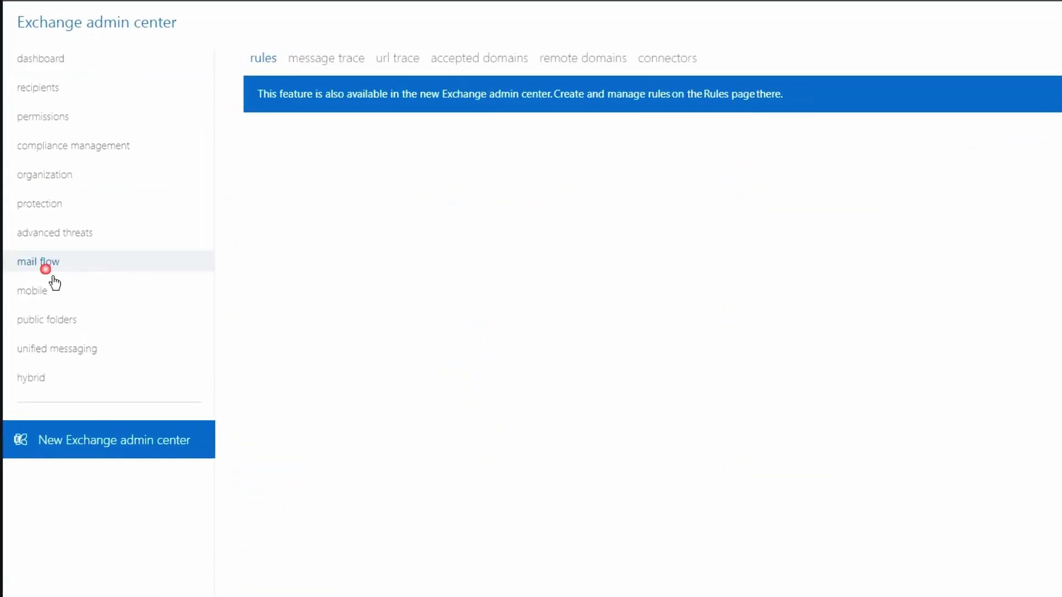
left_click(328, 70)
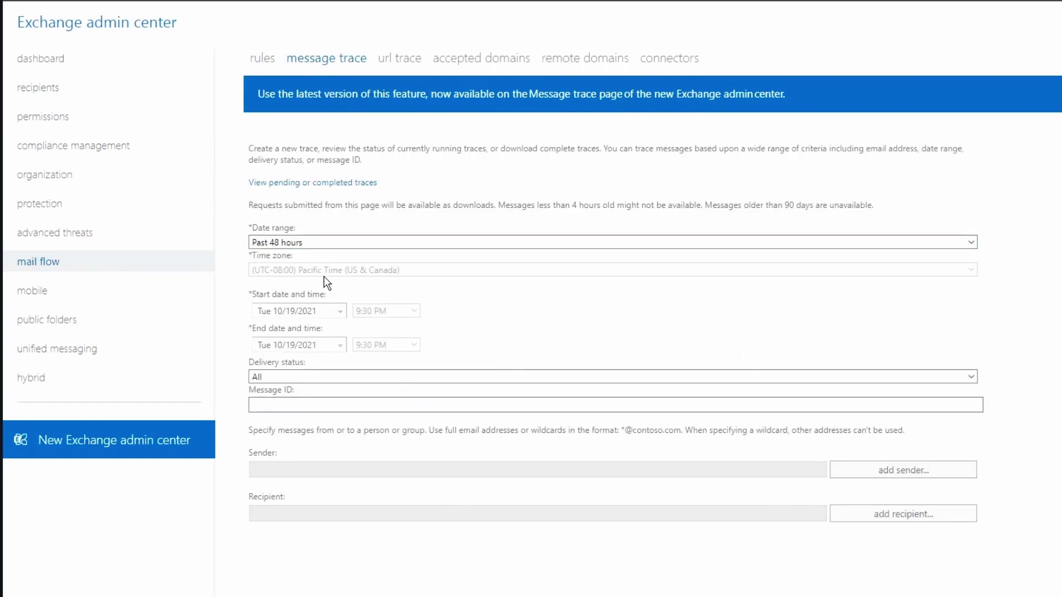
left_click(295, 244)
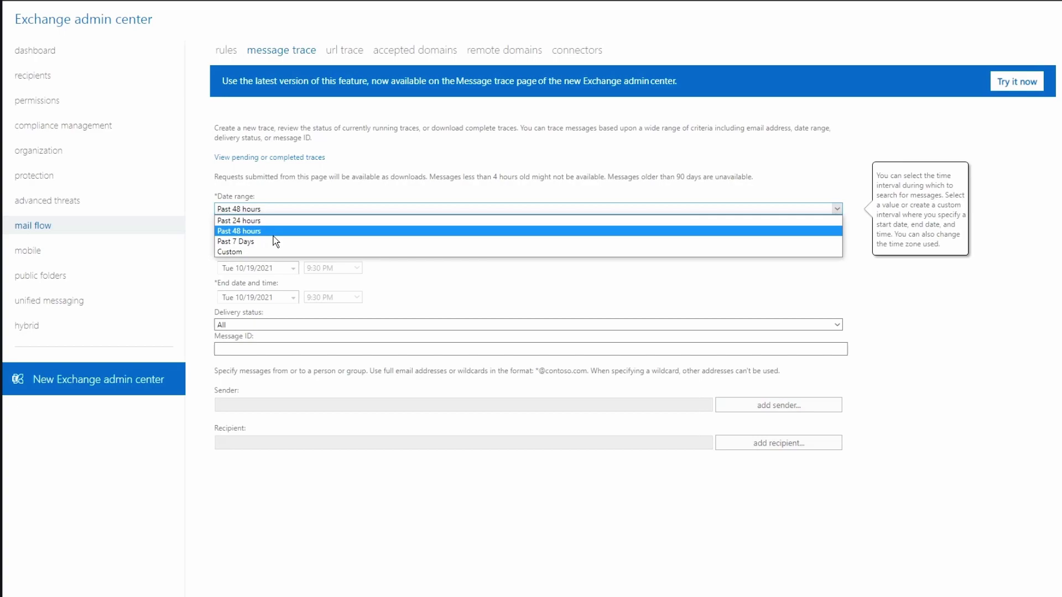
left_click(274, 234)
left_click(370, 284)
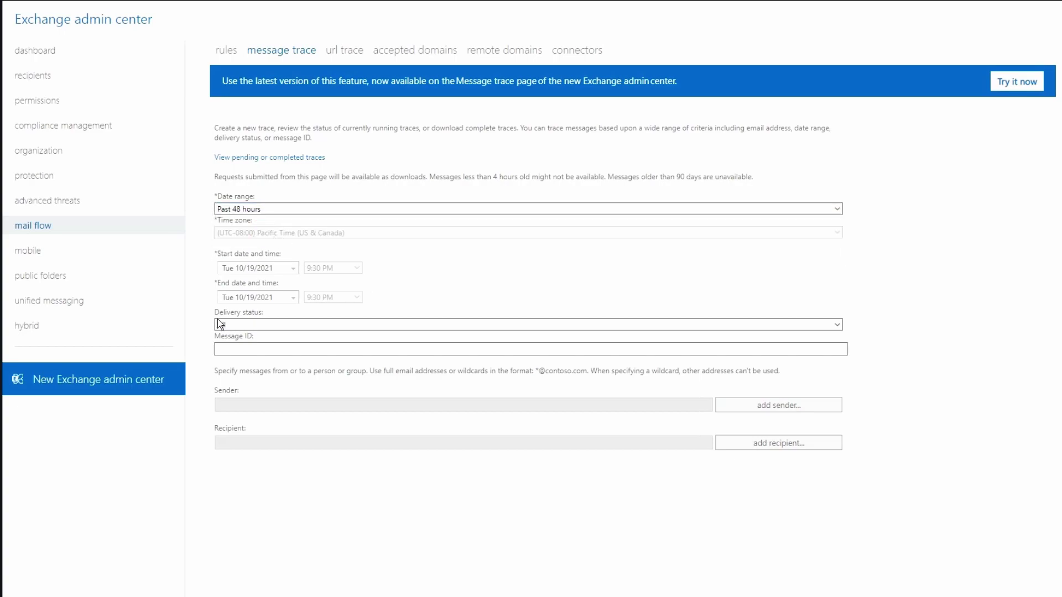
left_click(277, 324)
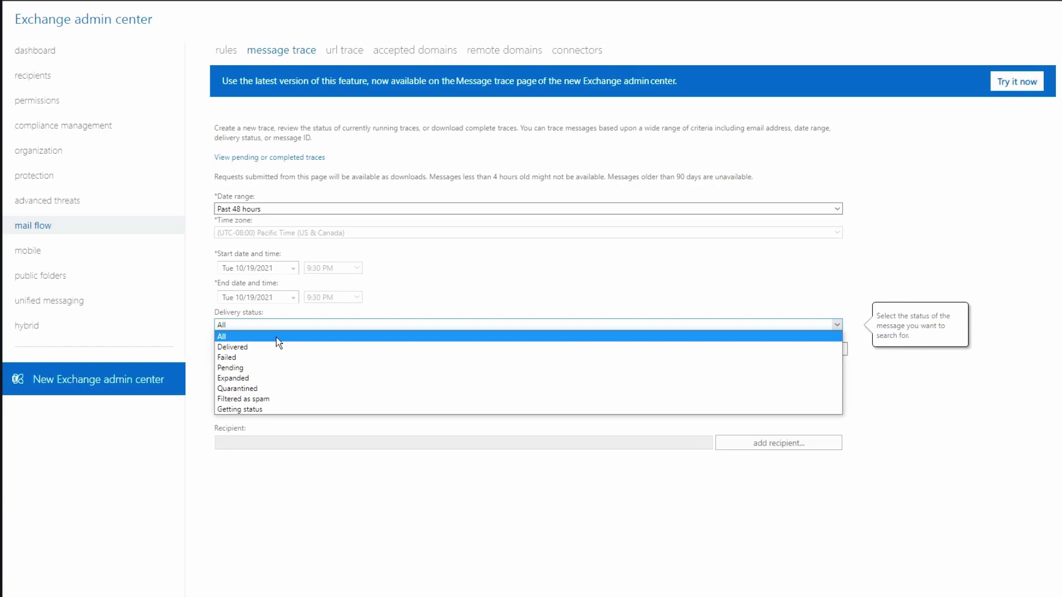
left_click(281, 338)
left_click(260, 349)
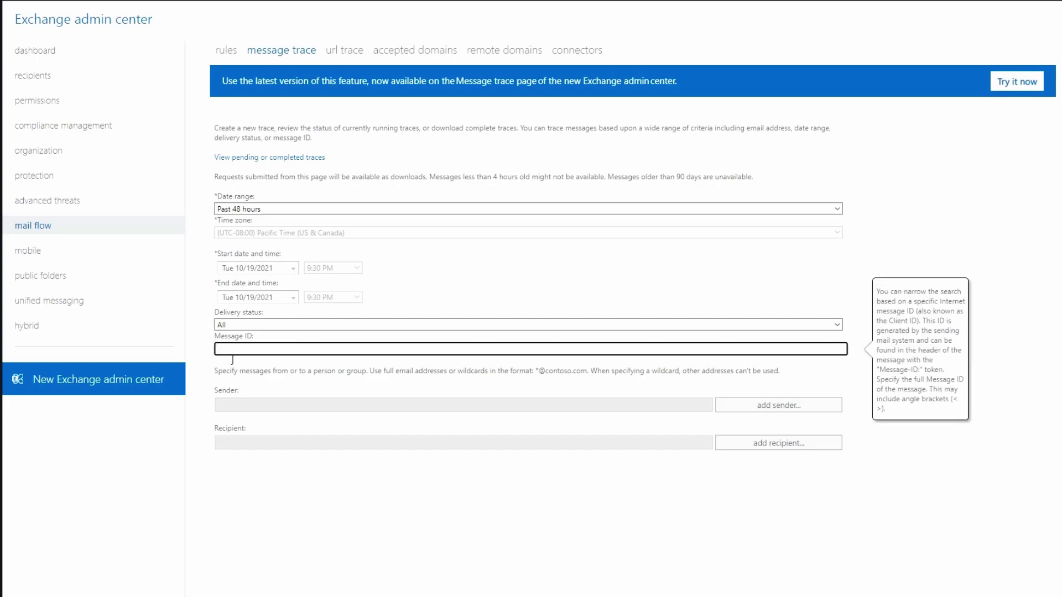
left_click(264, 387)
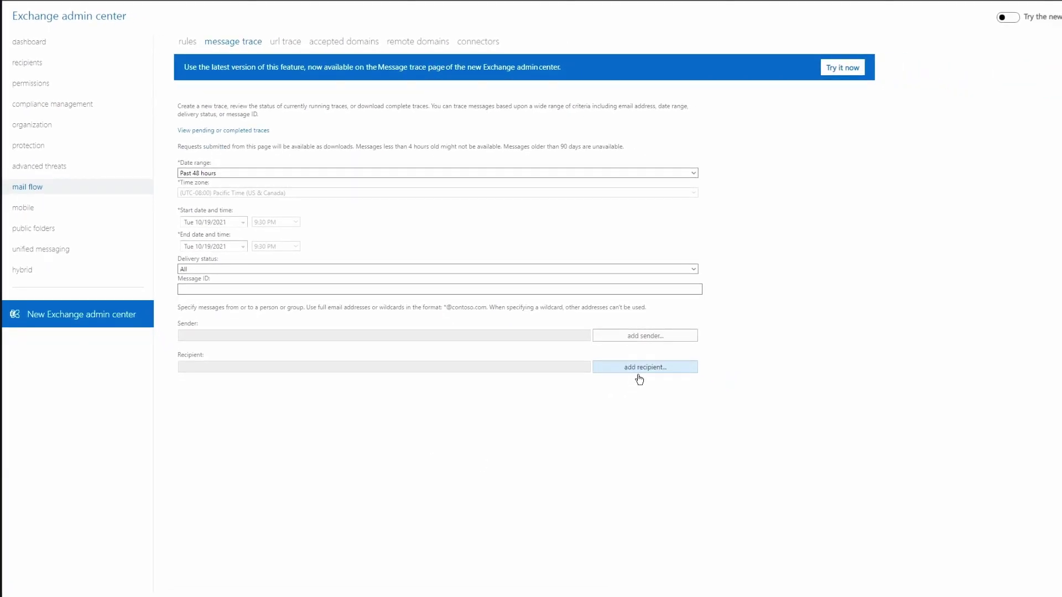
Step: Run a message trace with the user's mailbox added as recipient
left_click(639, 367)
double_click(553, 273)
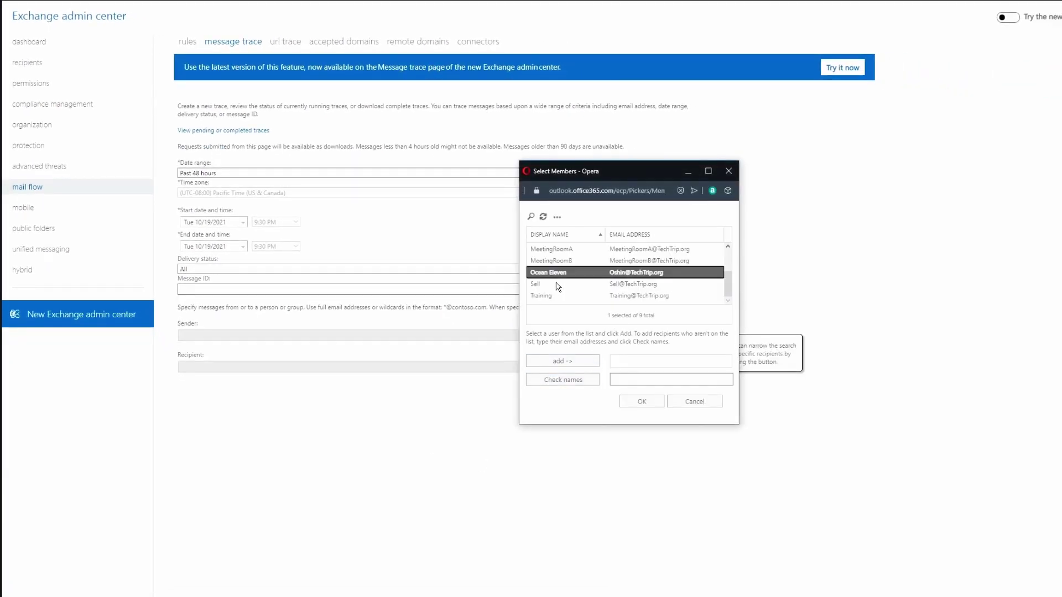
left_click(641, 402)
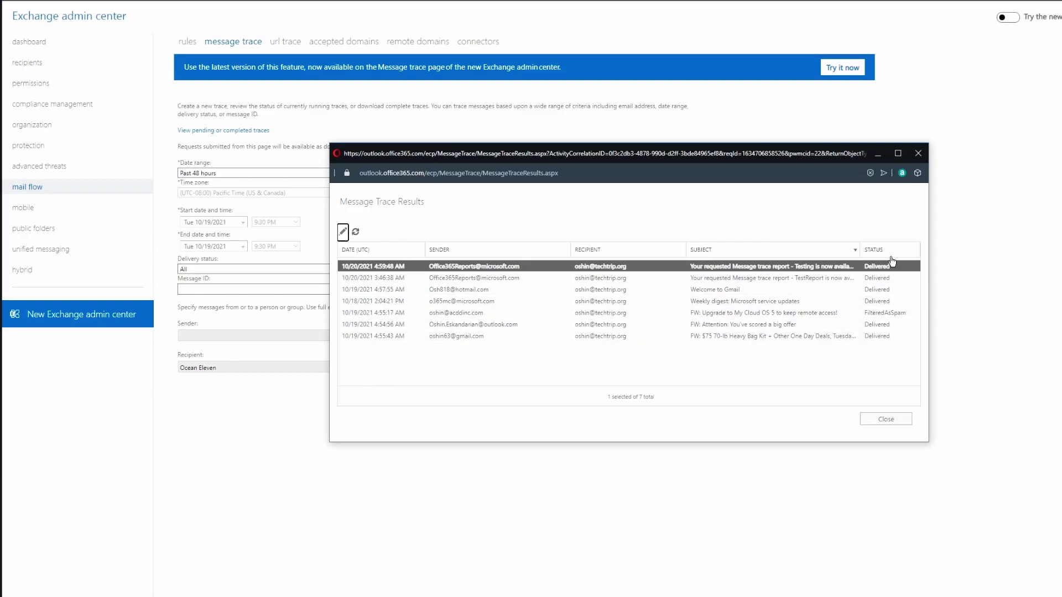
left_click(887, 313)
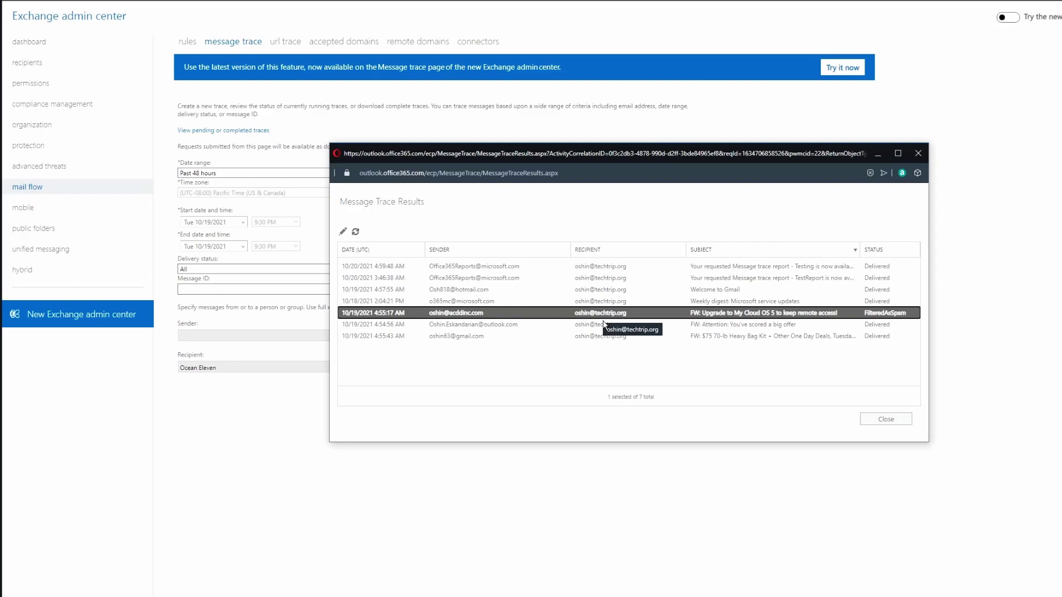
Step: Review the Welcome to Gmail delivery details, close both result windows, and remove the recipient
double_click(457, 292)
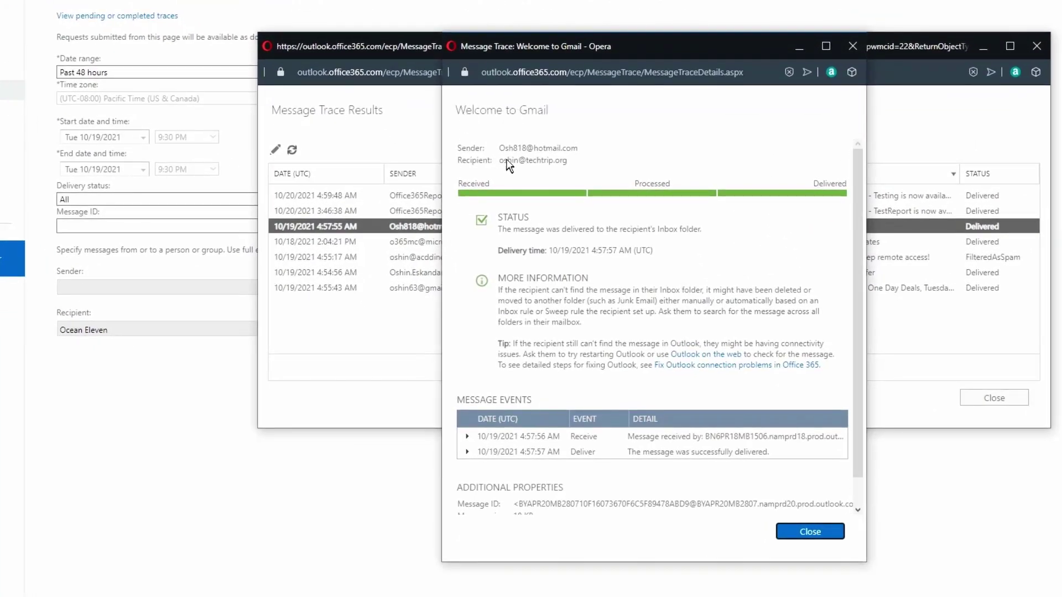
left_click(514, 178)
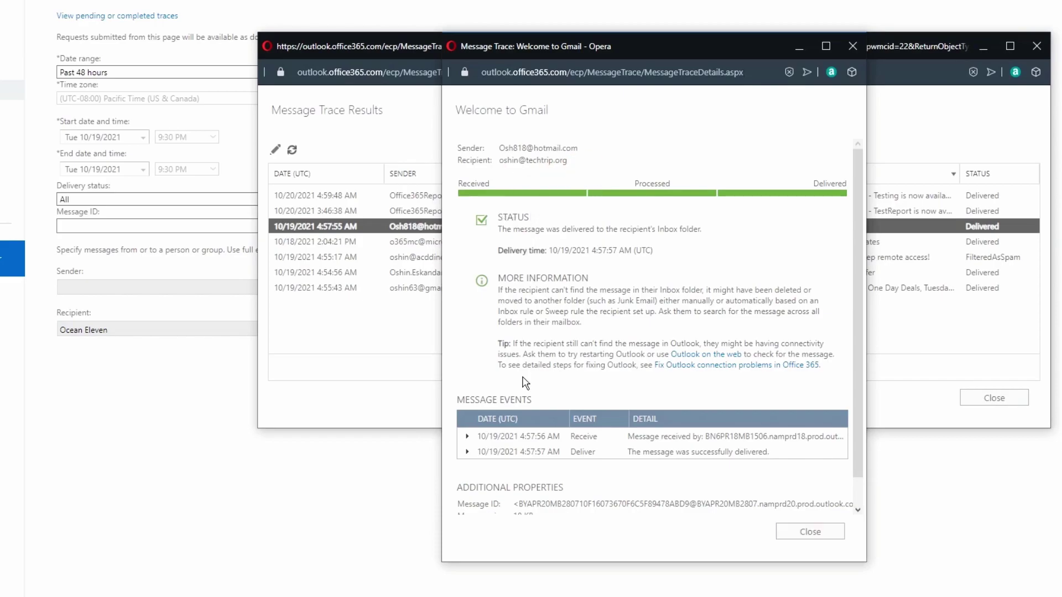
scroll(530, 420, "down", 2)
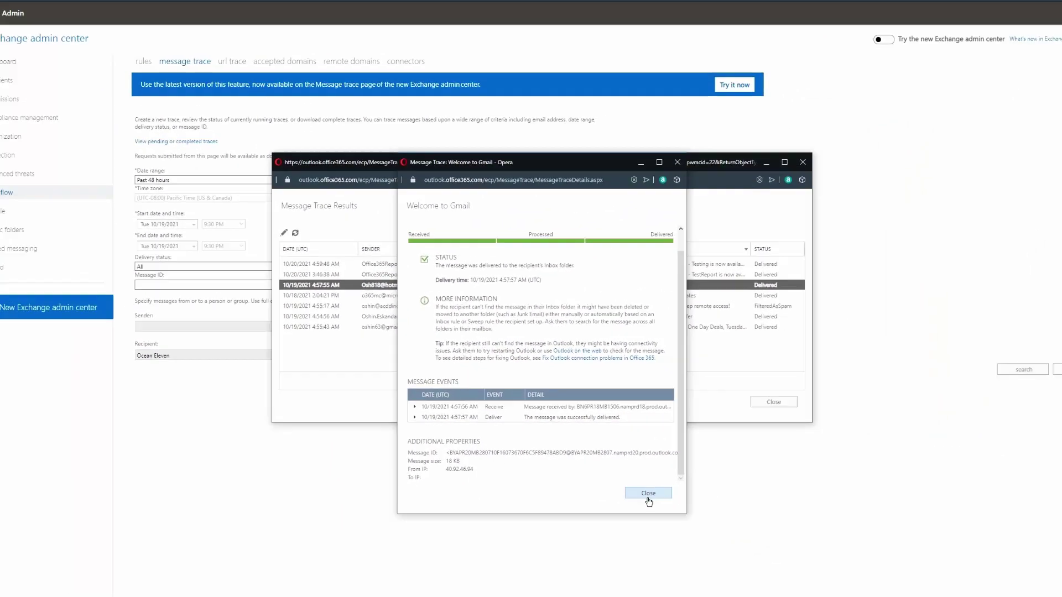
left_click(648, 493)
left_click(774, 402)
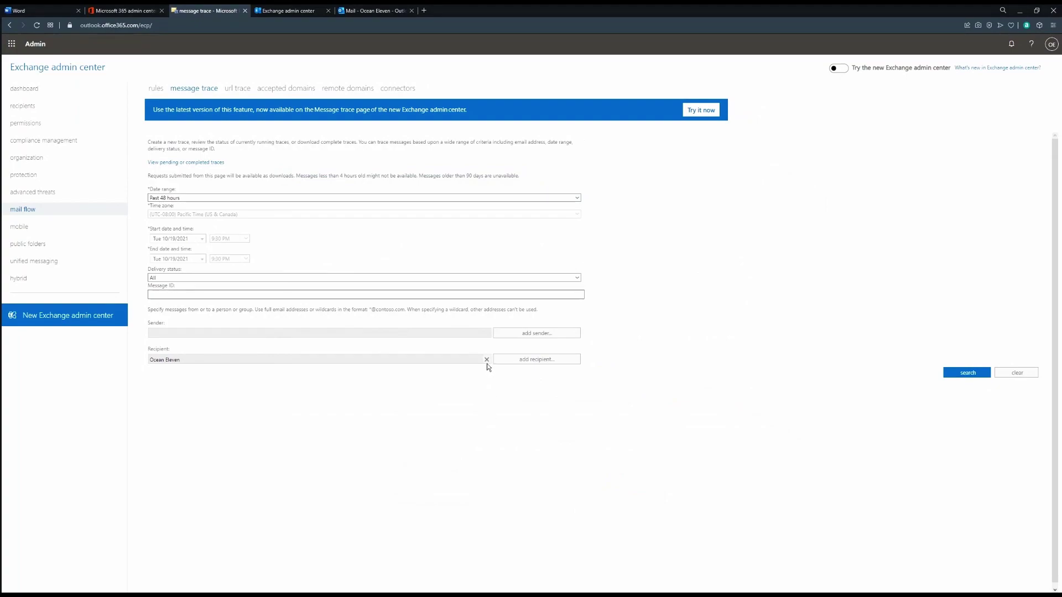
left_click(486, 360)
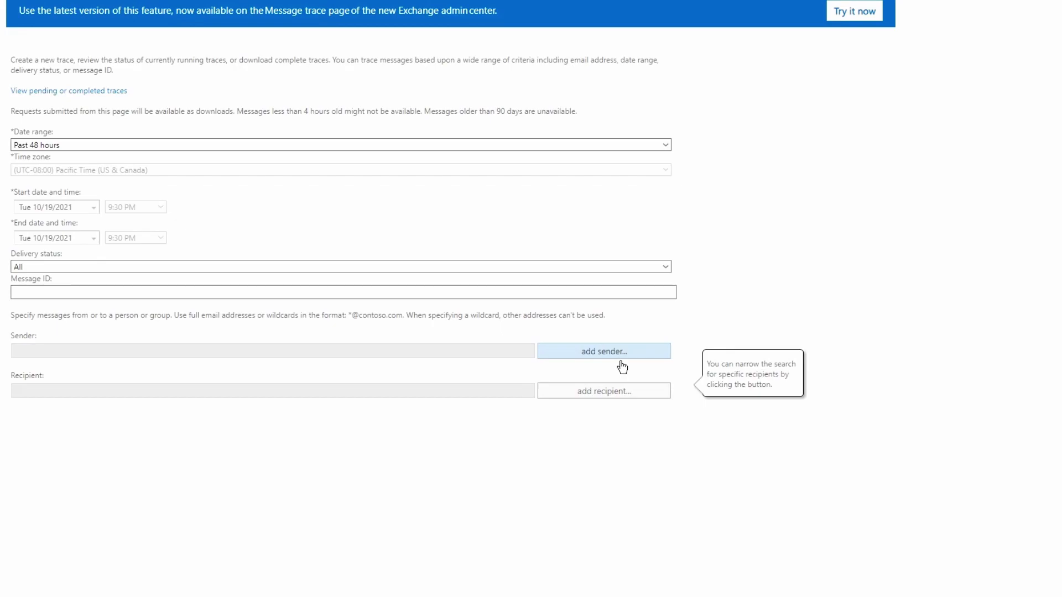
Step: Trace messages from the external sender's address, finding Welcome to Gmail delivered, then close results
left_click(622, 365)
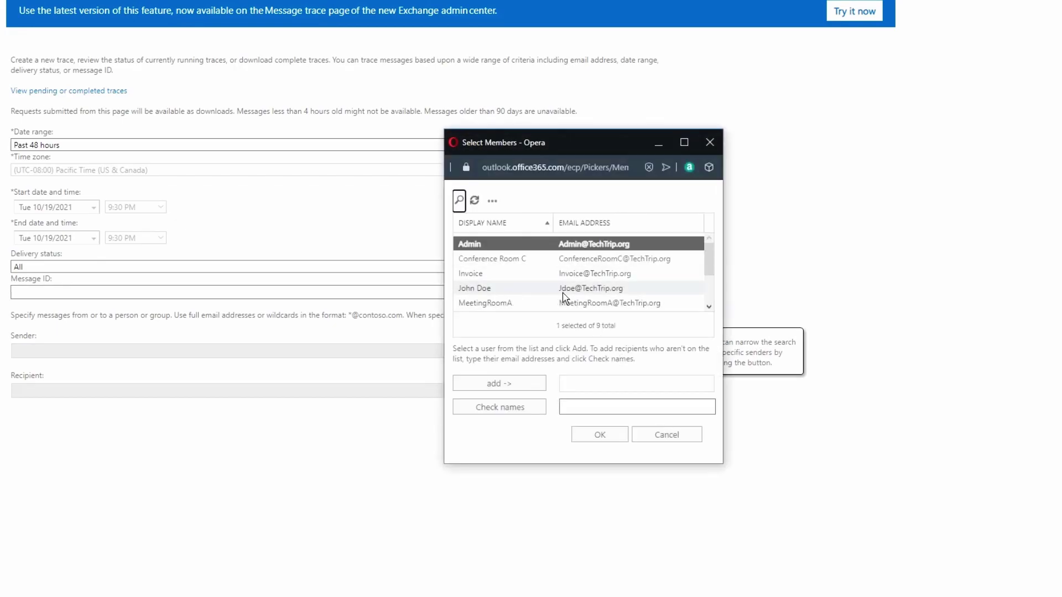
left_click(589, 408)
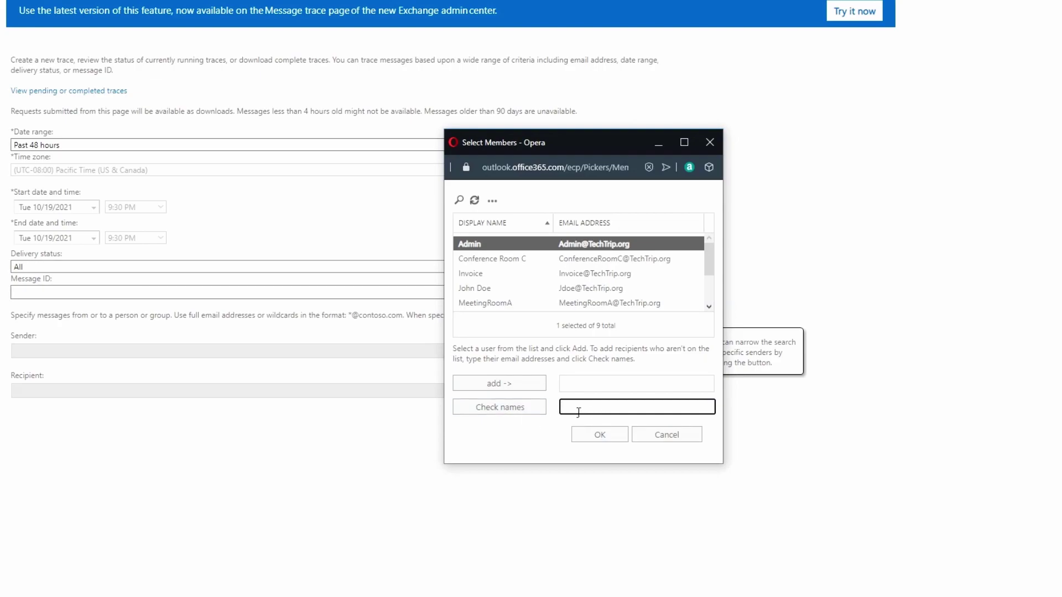
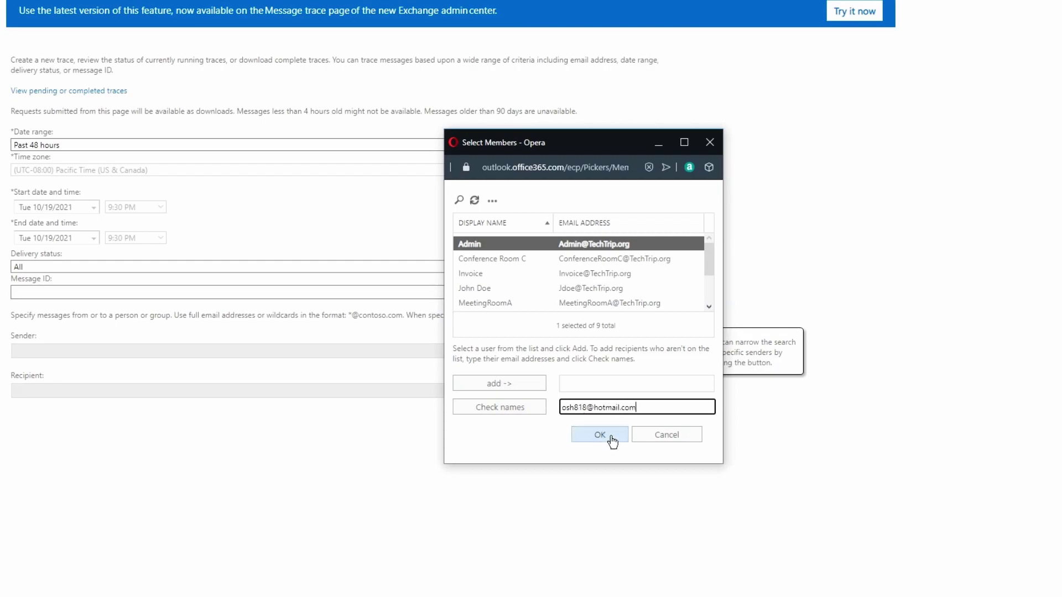
left_click(605, 438)
left_click(723, 439)
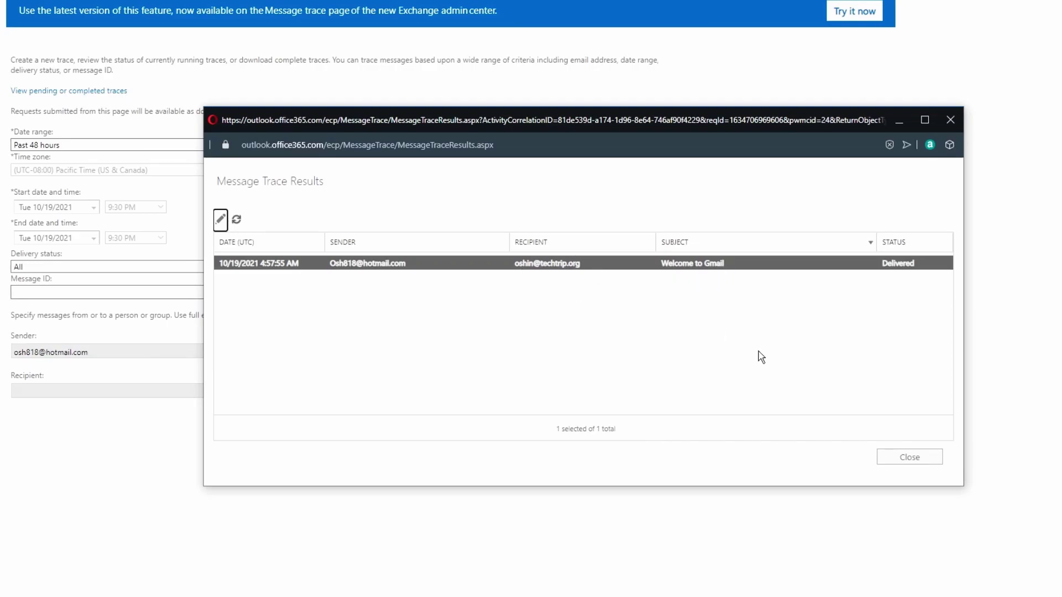
left_click(918, 459)
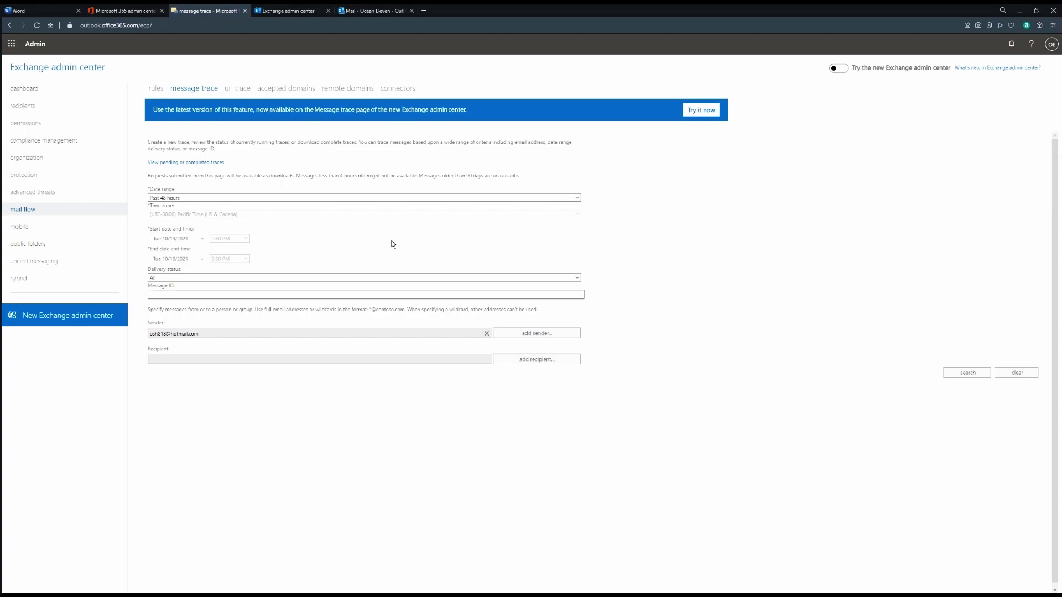
Step: Switch to the new Exchange admin center and open Mail flow > Message trace
key("ctrl+Tab")
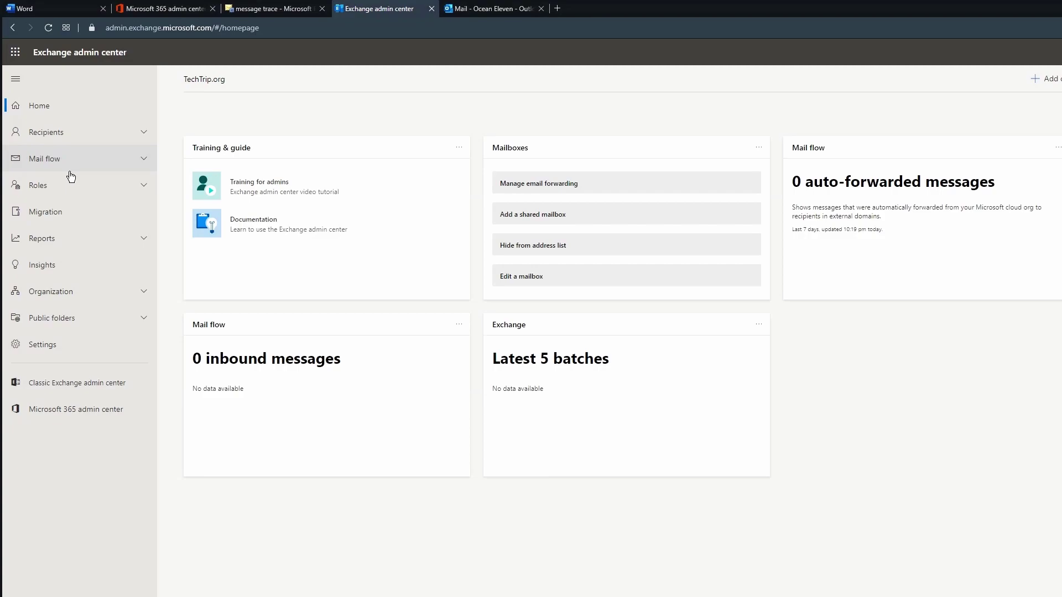
left_click(70, 166)
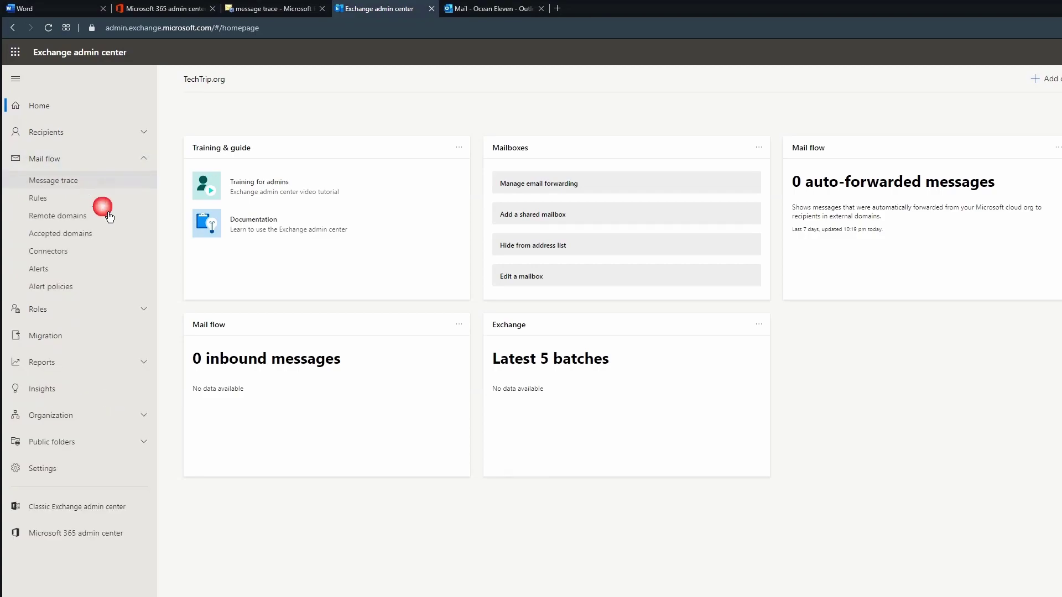
left_click(76, 179)
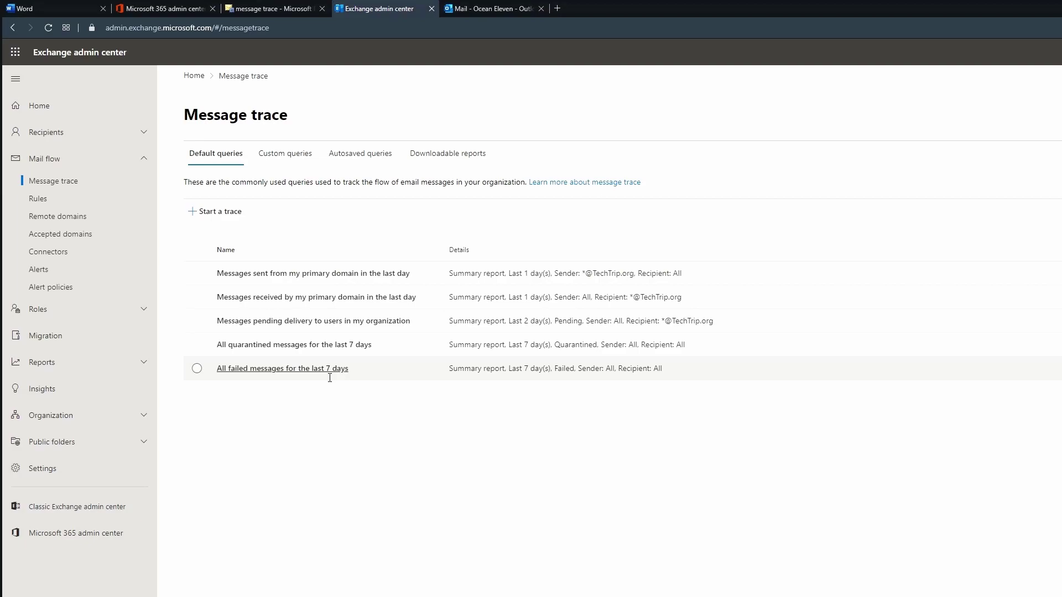
Step: Start a new custom message trace with the user's mailbox as recipient
left_click(293, 165)
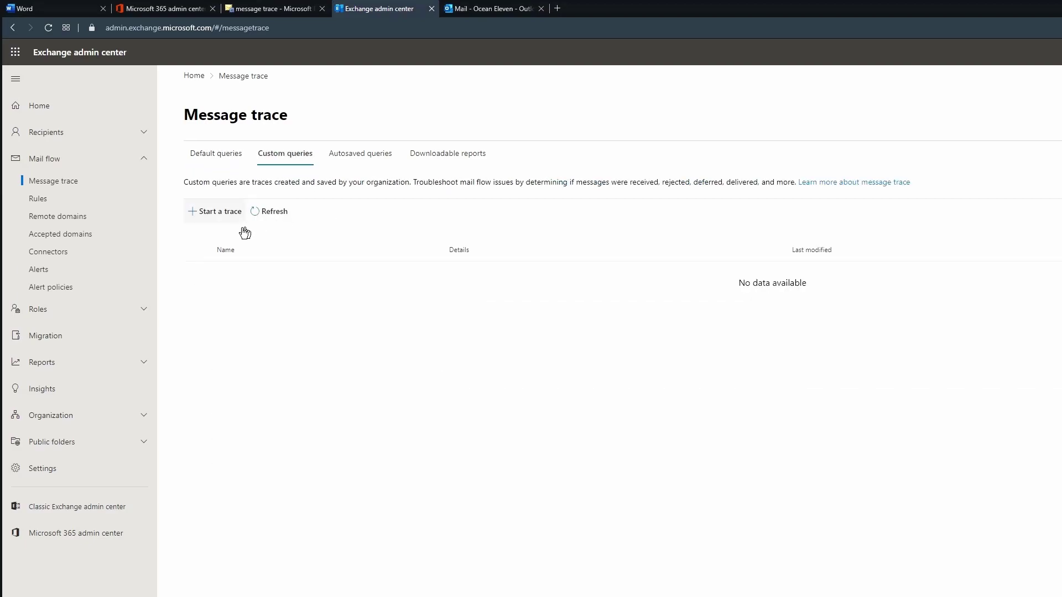
left_click(214, 213)
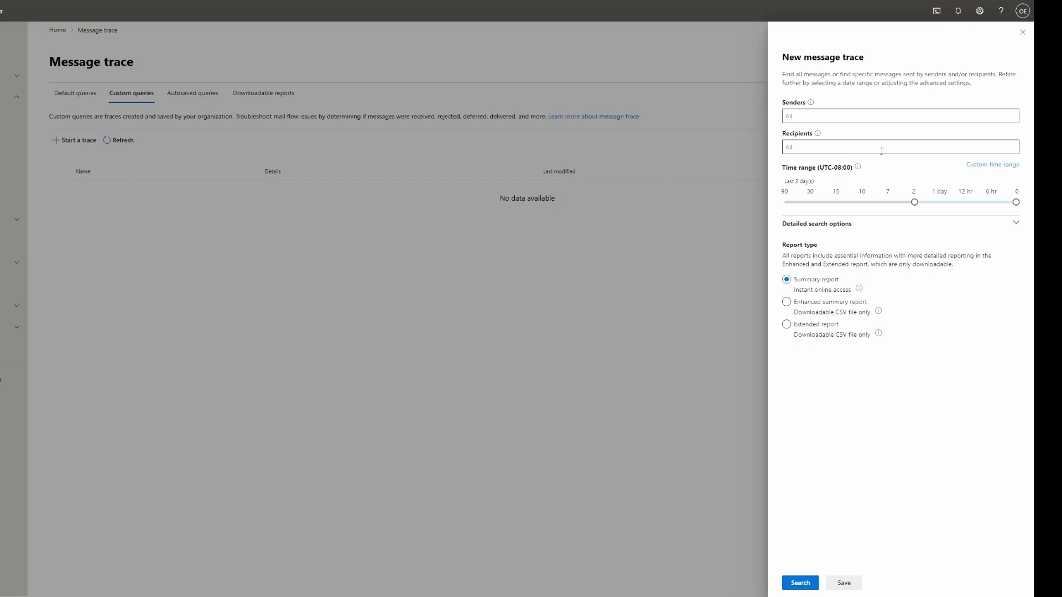
left_click(814, 152)
type("oshin")
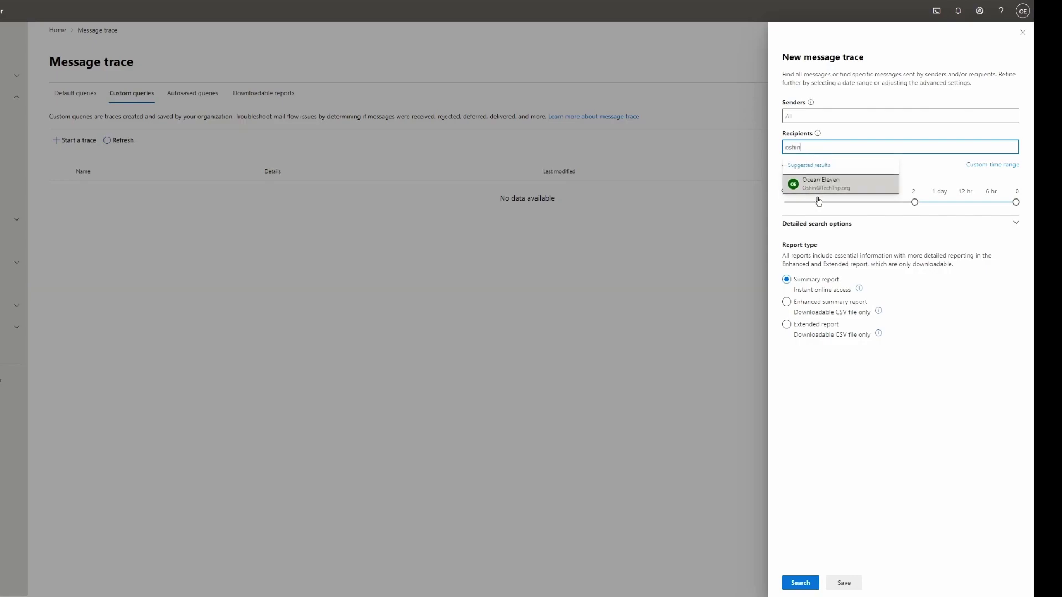
left_click(818, 193)
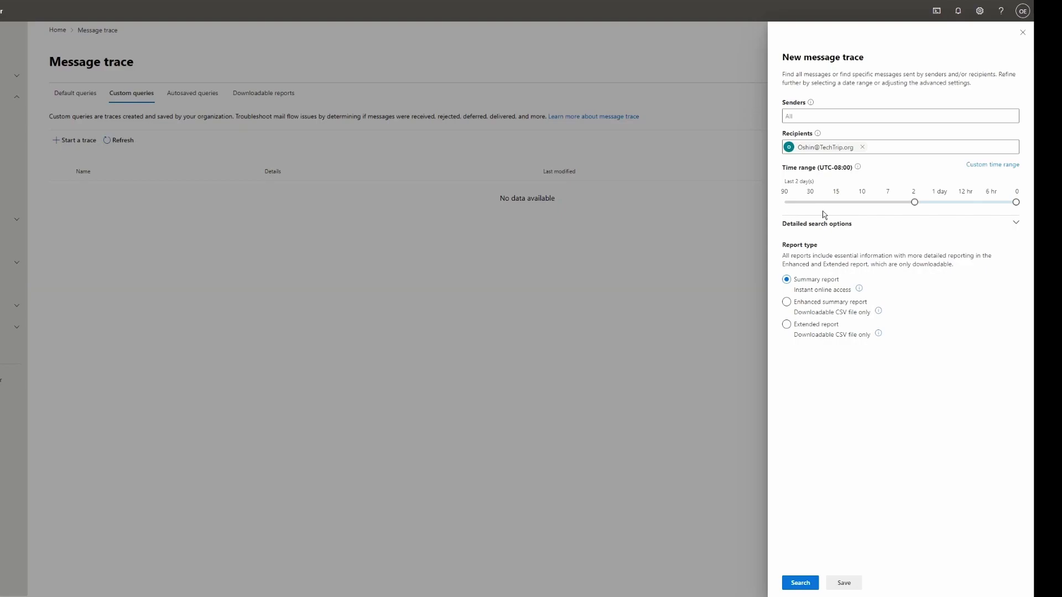
Step: Set the time range to the last 15 days, keeping delivery status and direction All
left_click(979, 171)
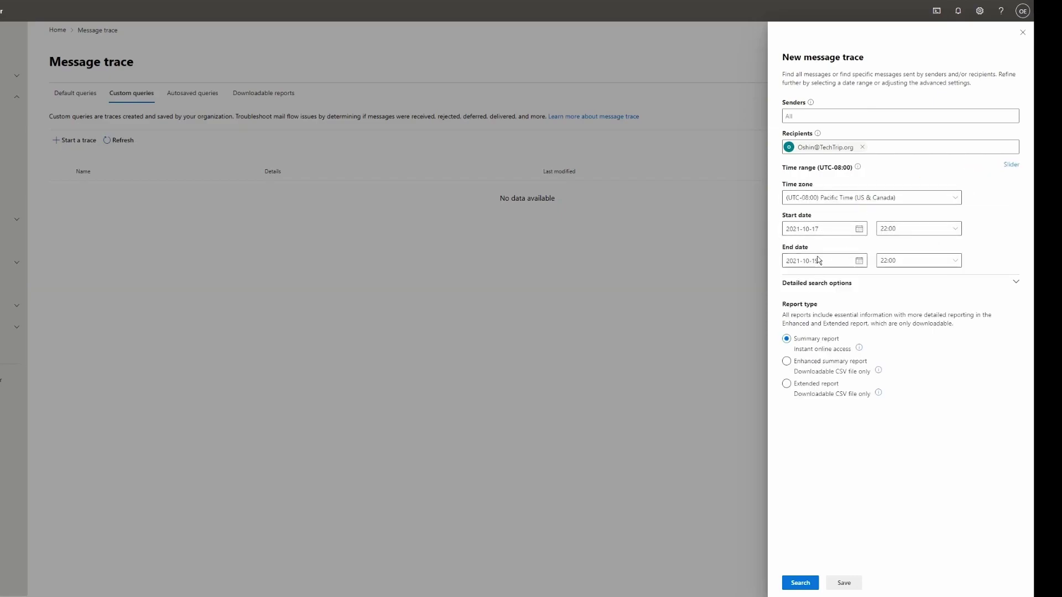
left_click(1010, 165)
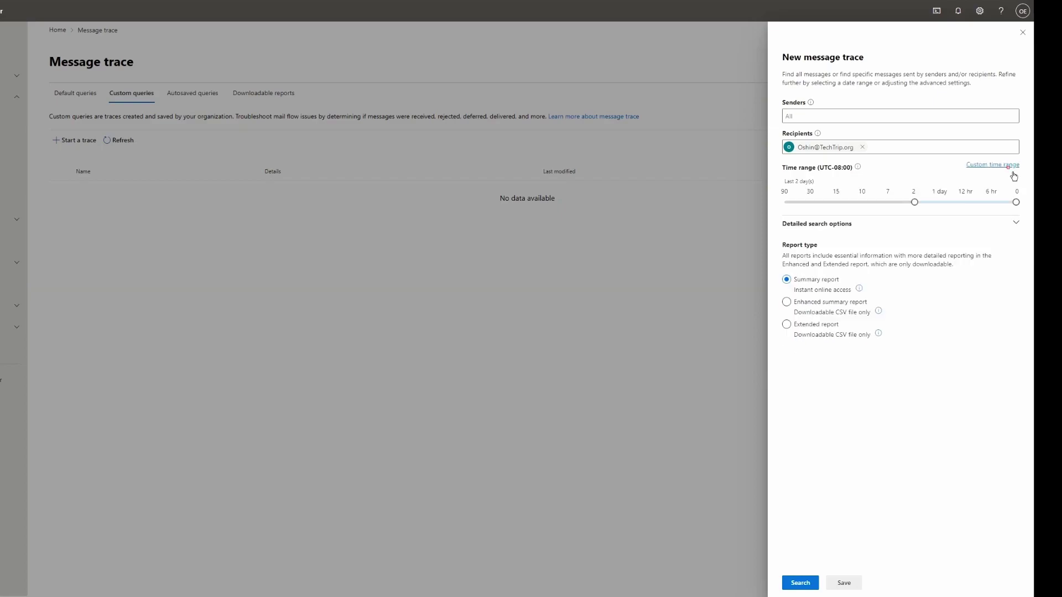
left_click(863, 203)
left_click(854, 224)
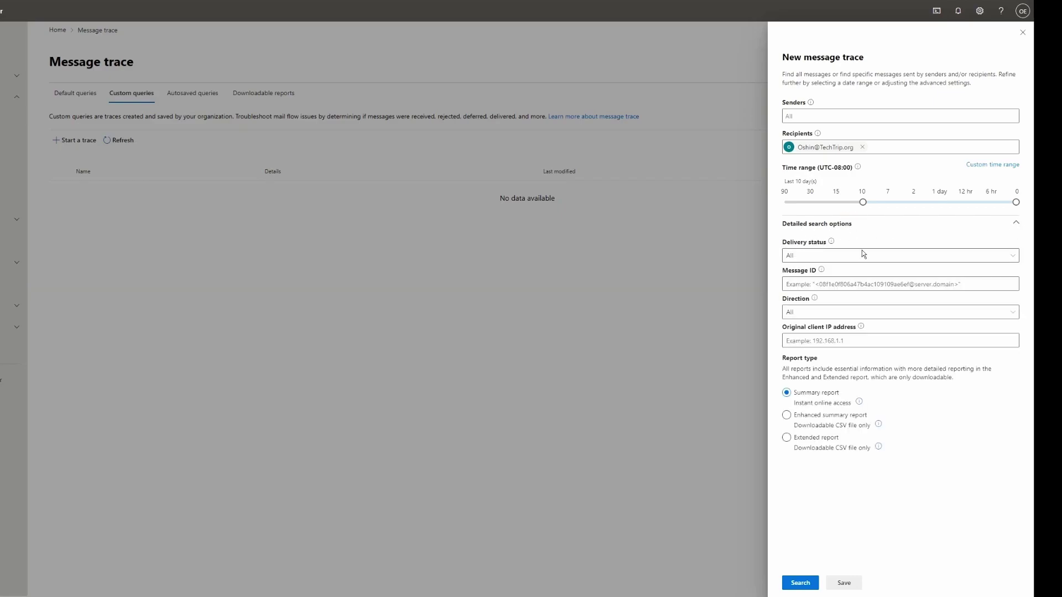
left_click(846, 262)
left_click(844, 270)
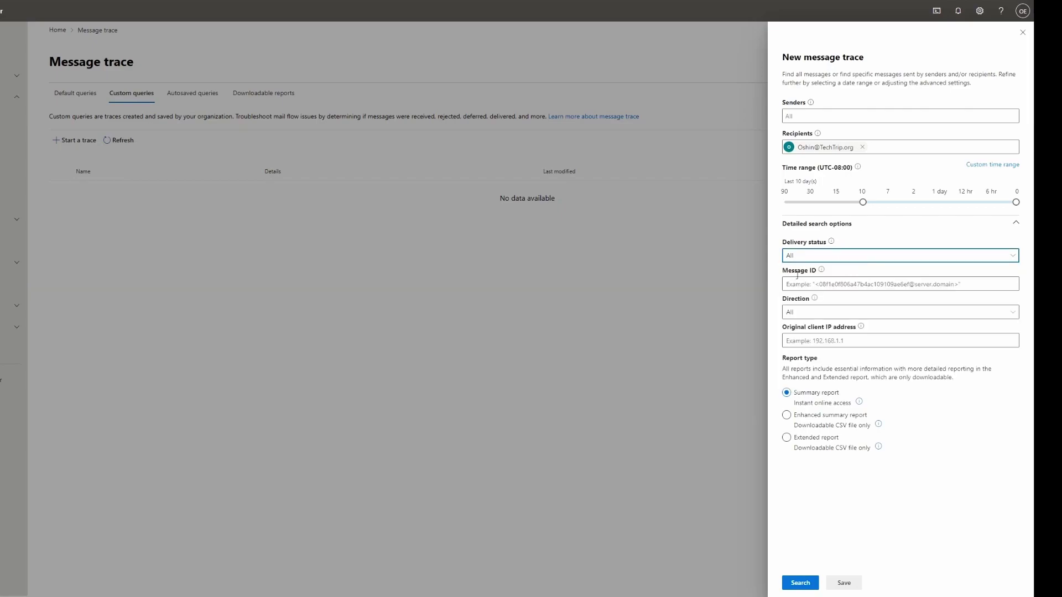
left_click(803, 314)
left_click(803, 329)
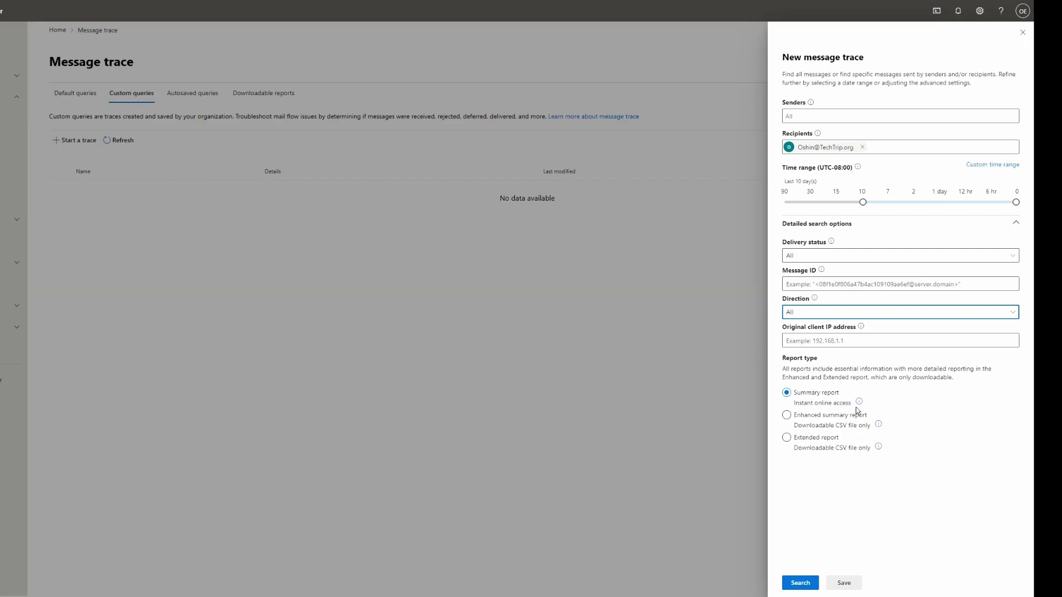
left_click(839, 204)
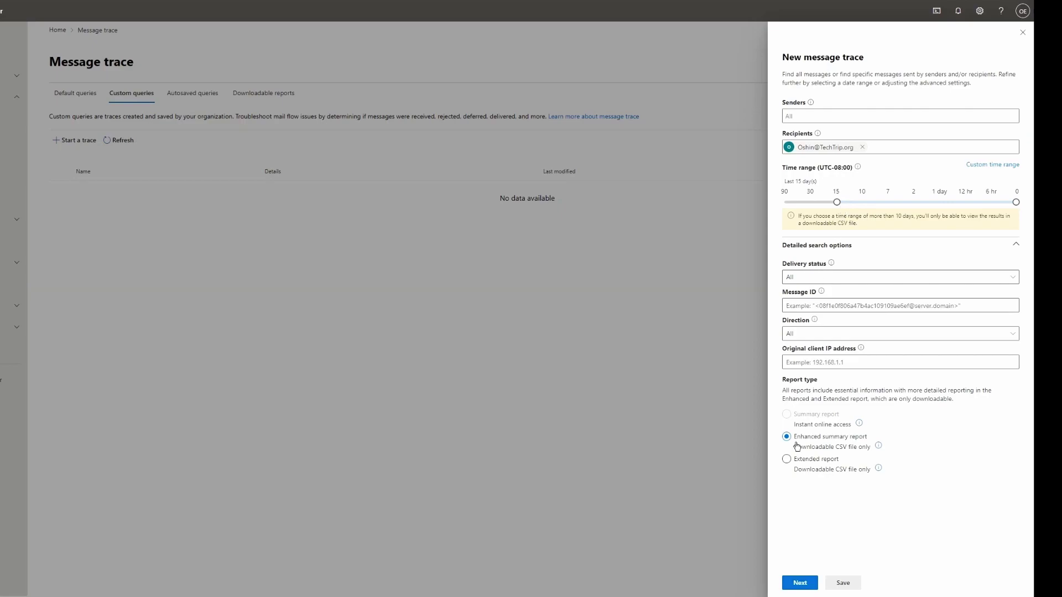
Step: Continue to the report preparation summary and check its 15-day time range
left_click(800, 584)
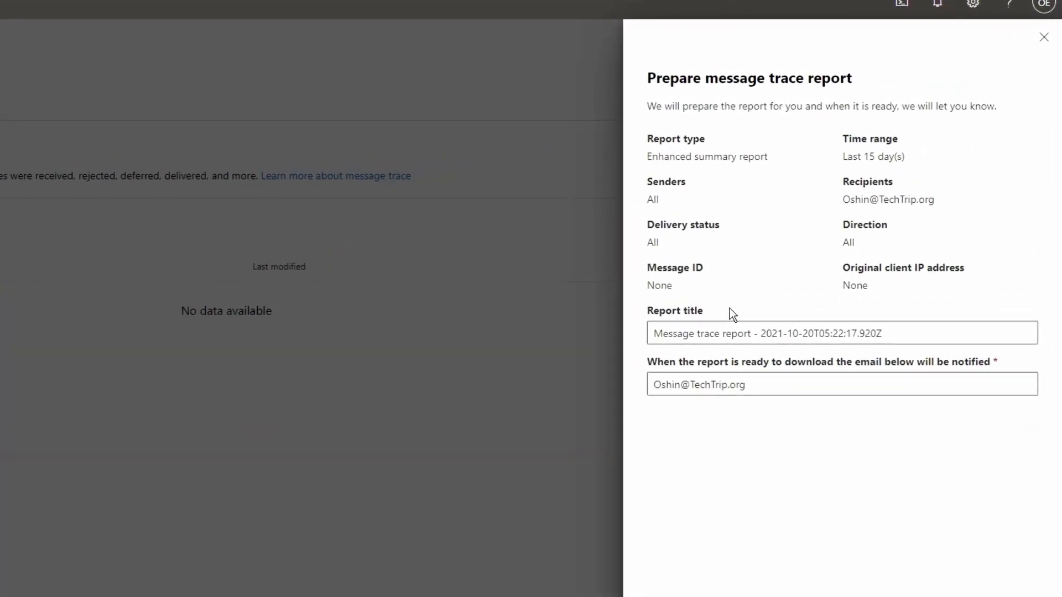
left_click_drag(842, 136, 914, 169)
left_click(908, 207)
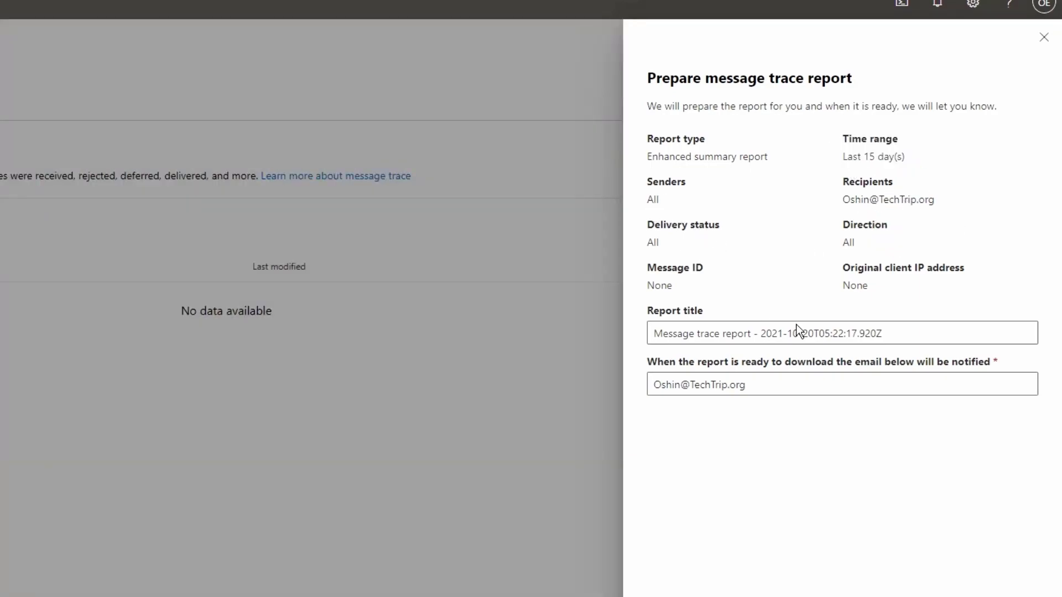
Step: Inspect the auto-generated report title and notification e-mail, then close the panel without submitting
left_click(840, 327)
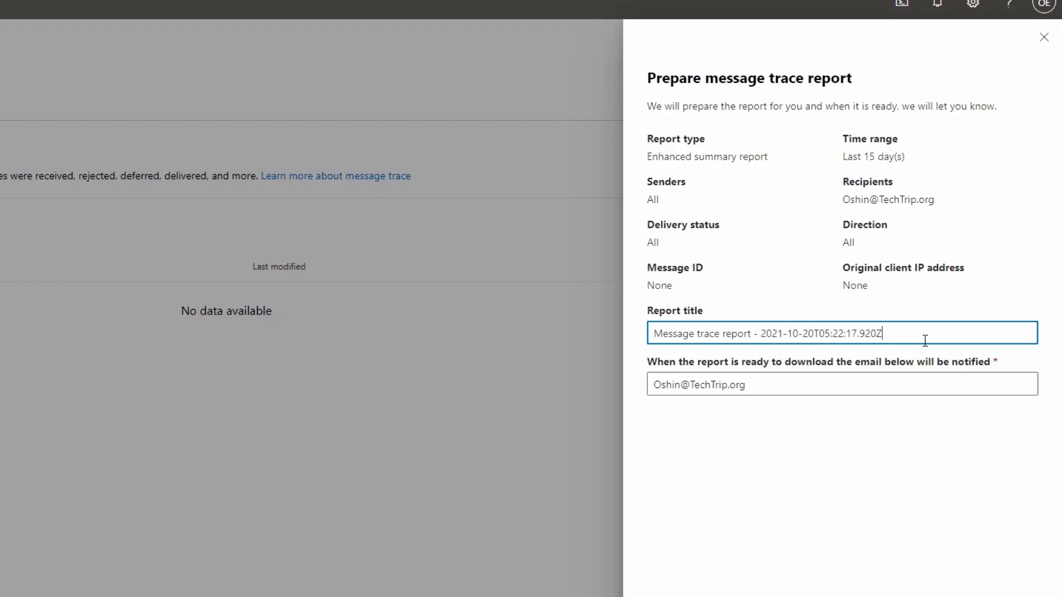
left_click_drag(888, 339, 825, 335)
left_click(919, 330)
left_click(735, 391)
left_click_drag(758, 393, 656, 390)
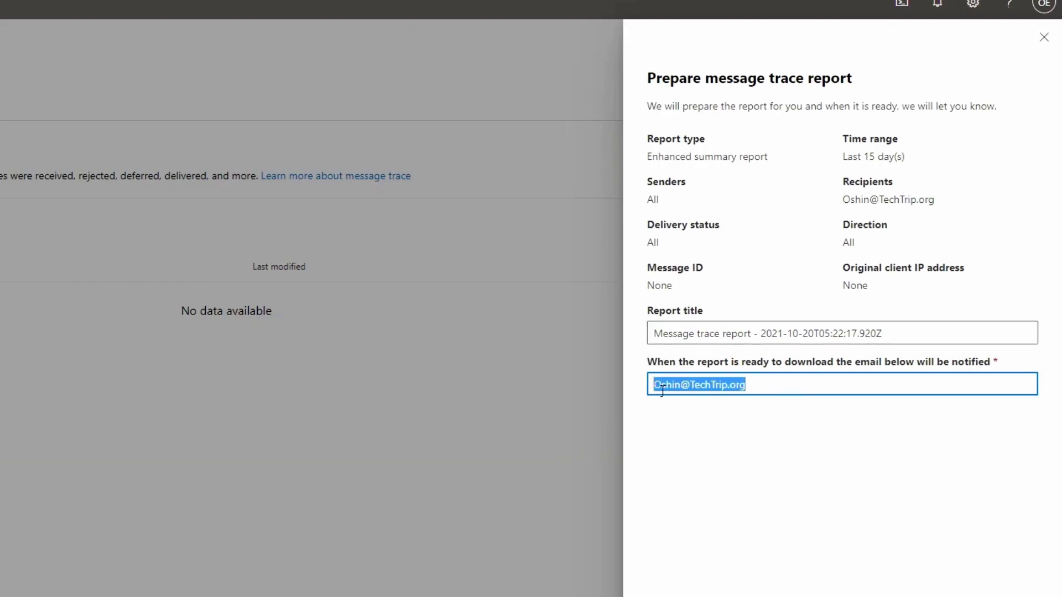
left_click(780, 391)
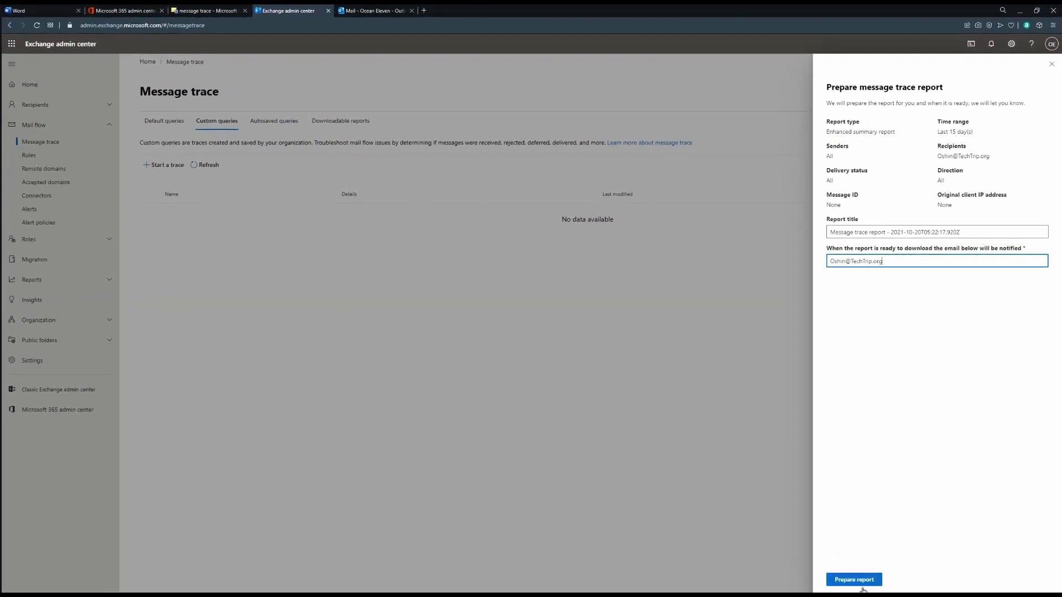
left_click(1051, 64)
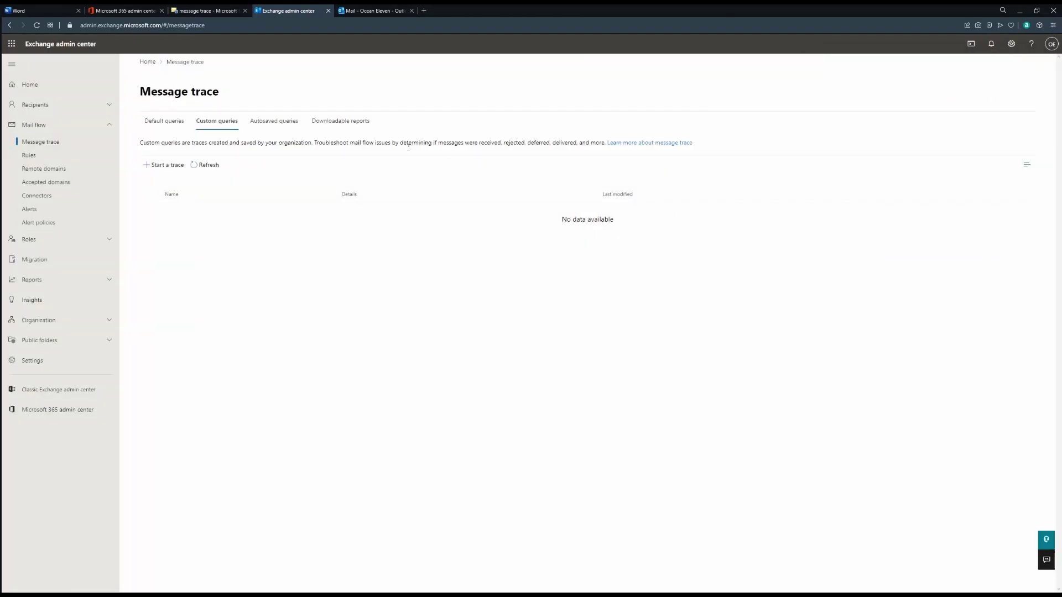
Step: View the completed 'Message trace report - Testing' details under Downloadable reports, then close them
left_click(341, 120)
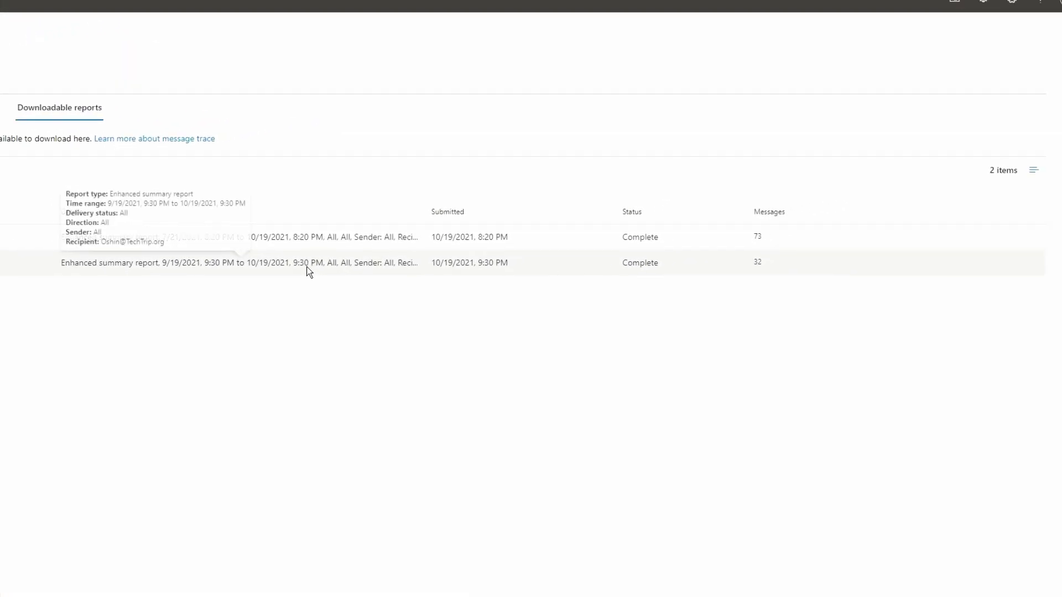
left_click(308, 271)
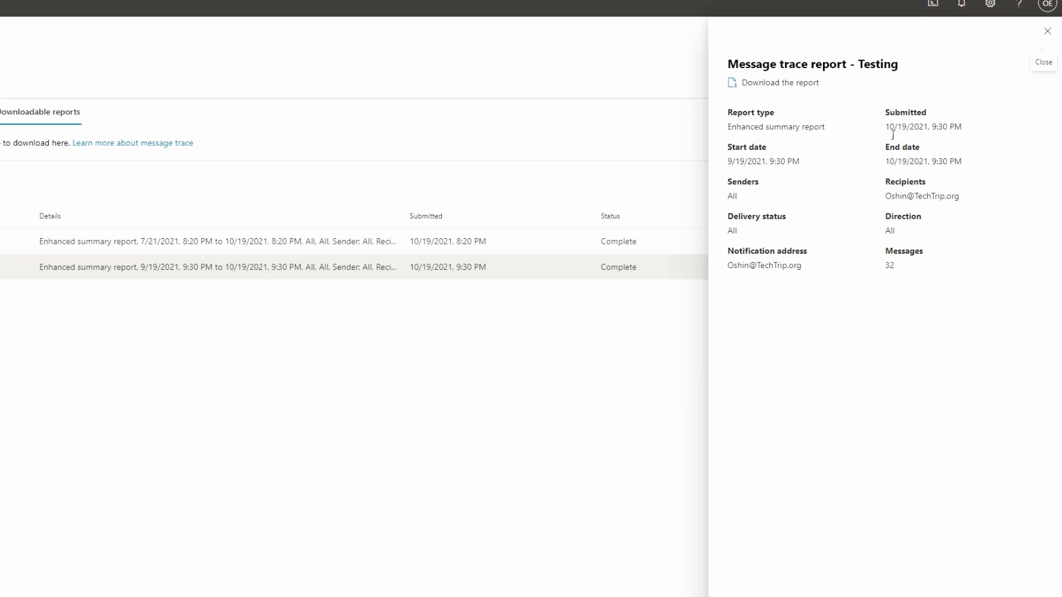
left_click_drag(886, 127, 958, 135)
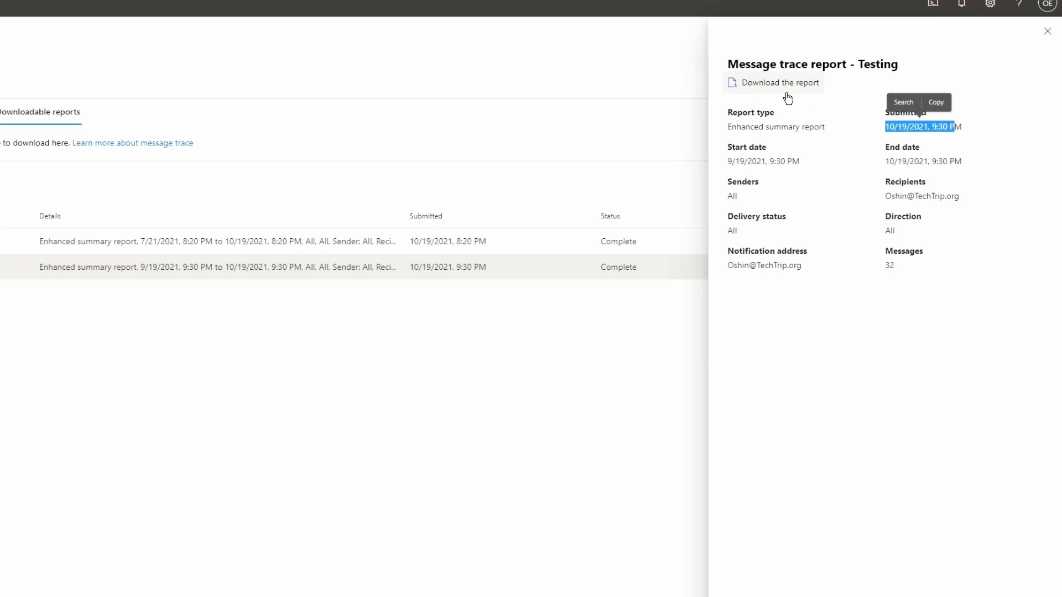
left_click(1047, 31)
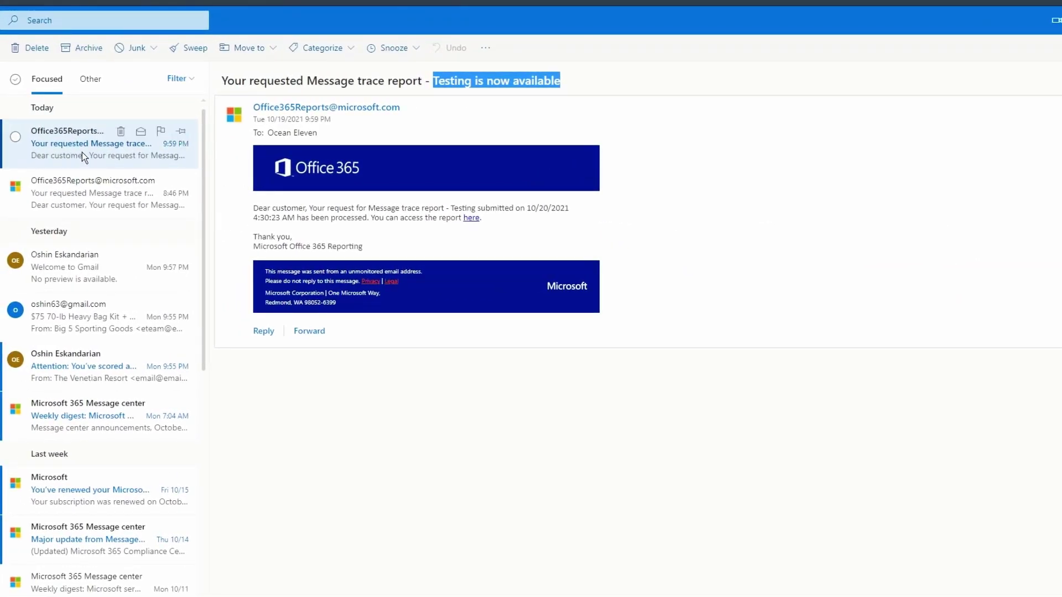
Step: Follow the 'here' link in the Office365Reports e-mail back to the downloadable reports
left_click(232, 90)
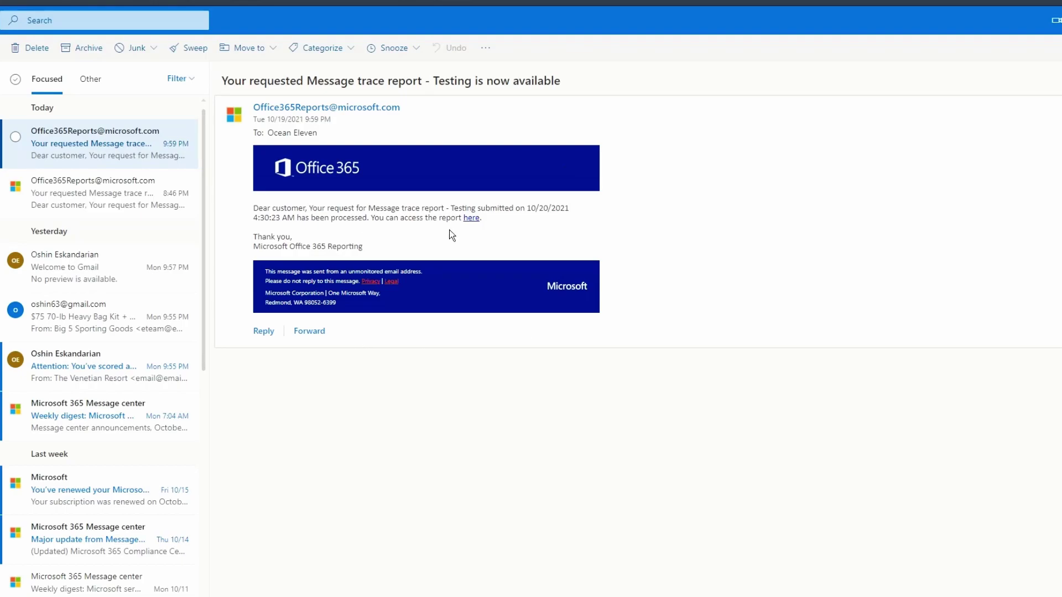
left_click(471, 219)
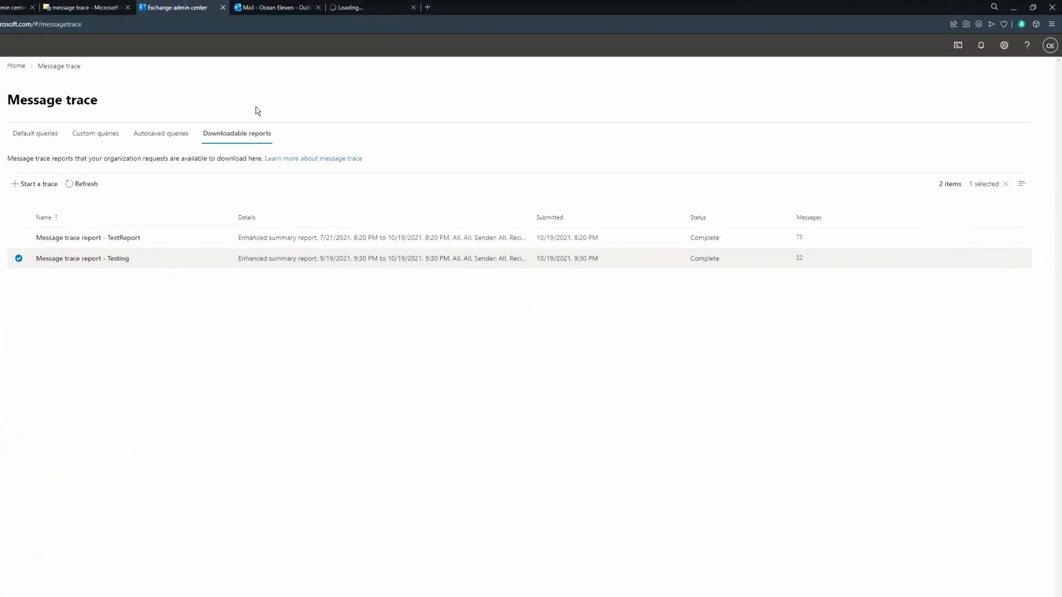
left_click(466, 266)
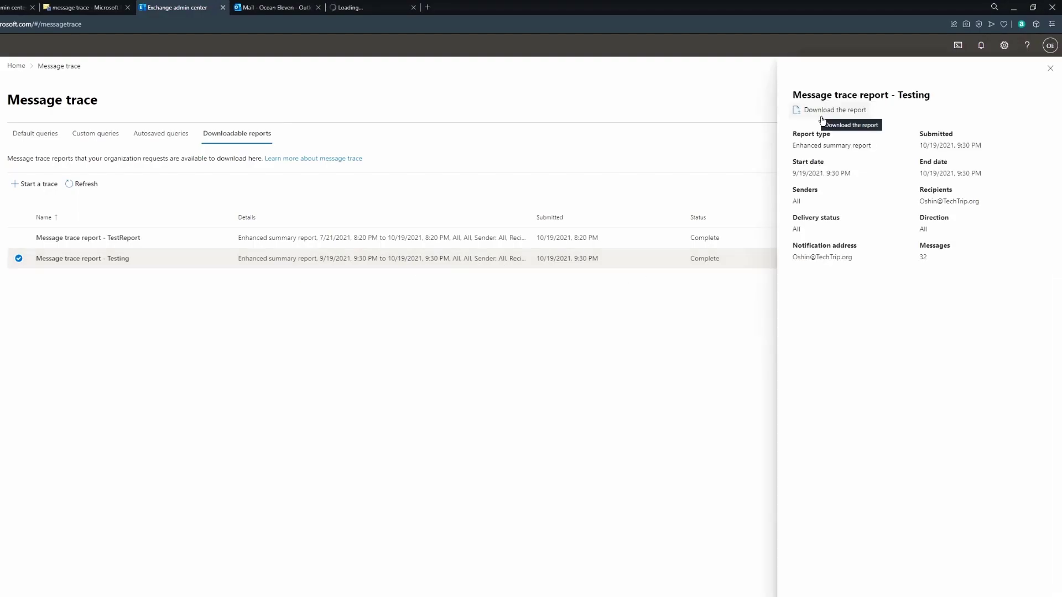
left_click(1050, 69)
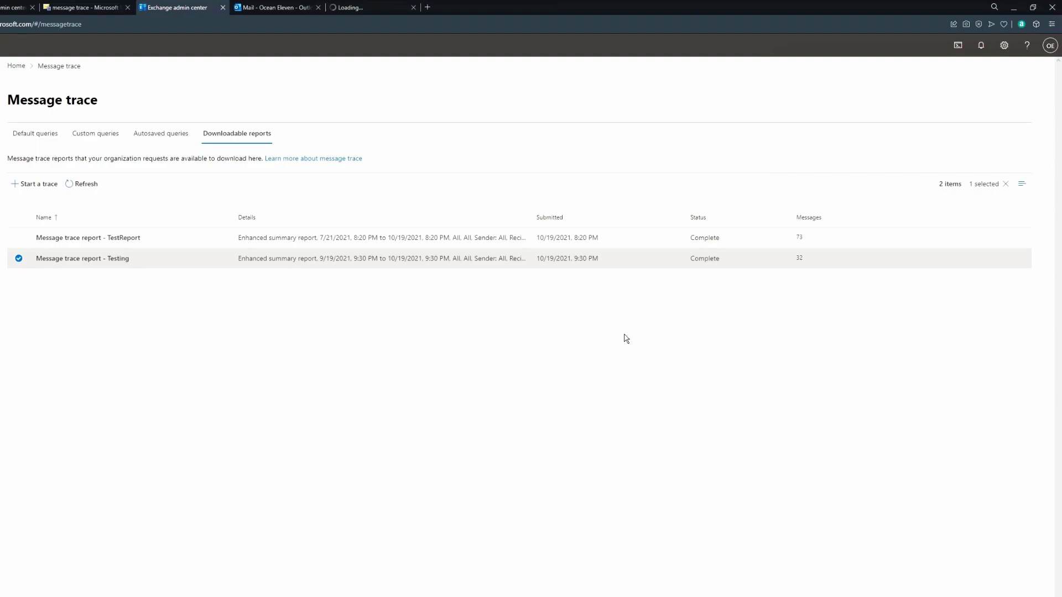